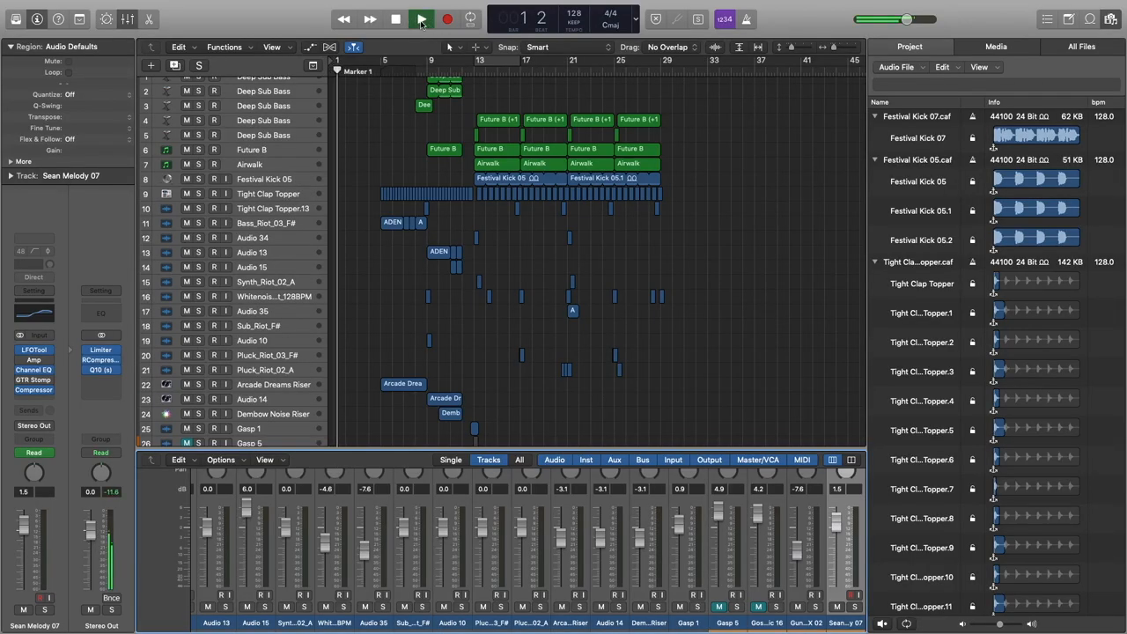
scroll(720, 165, up, 1)
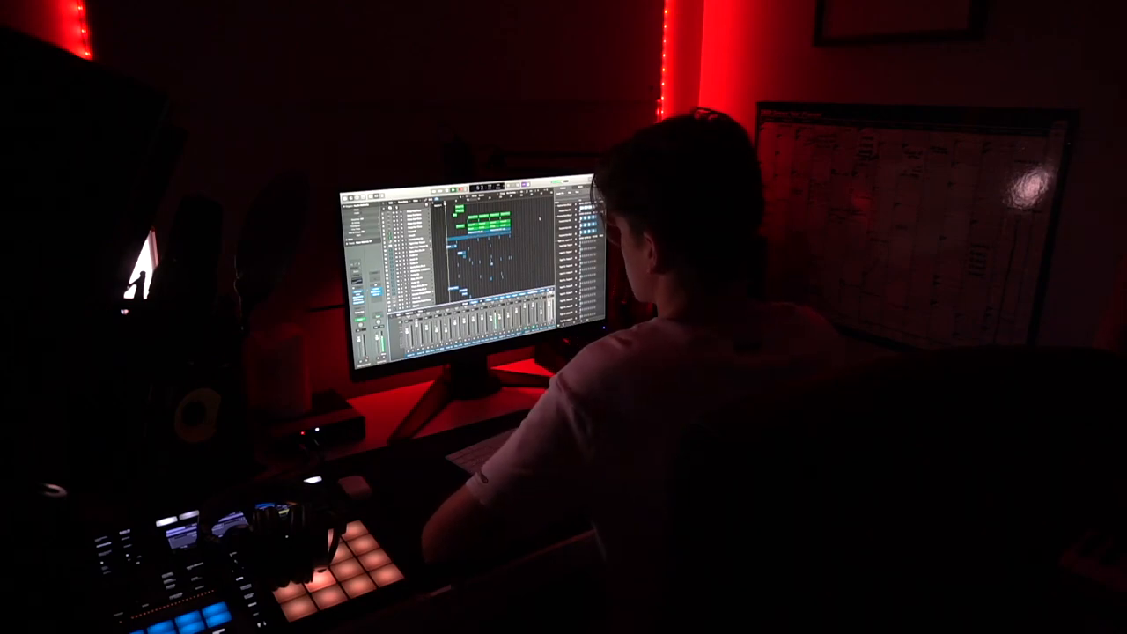
scroll(493, 255, down, 3)
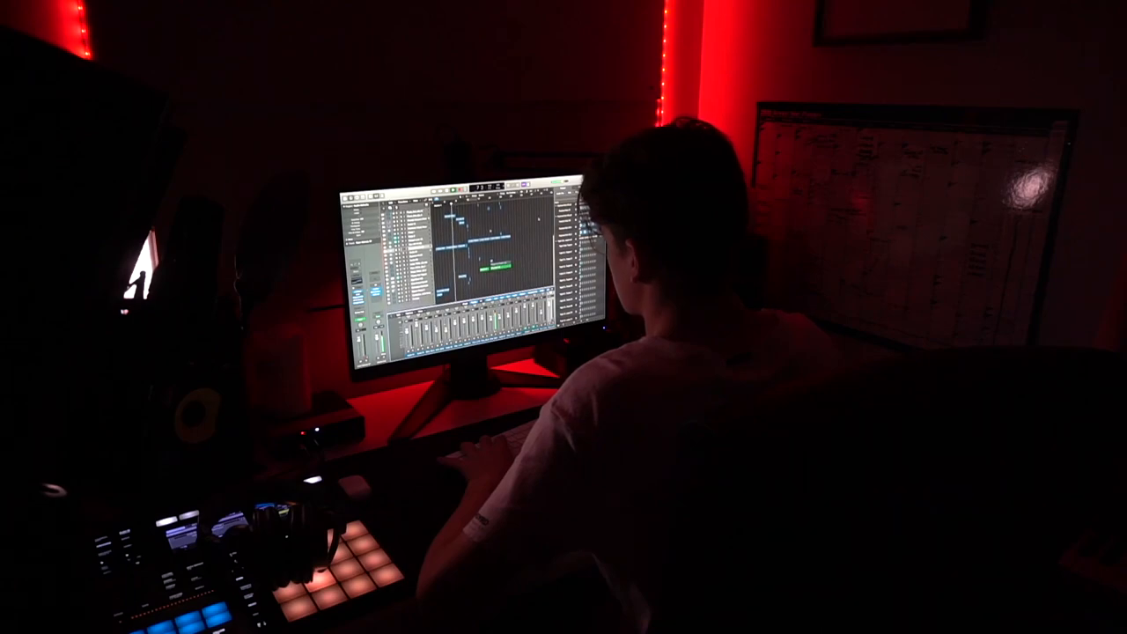
scroll(494, 255, up, 3)
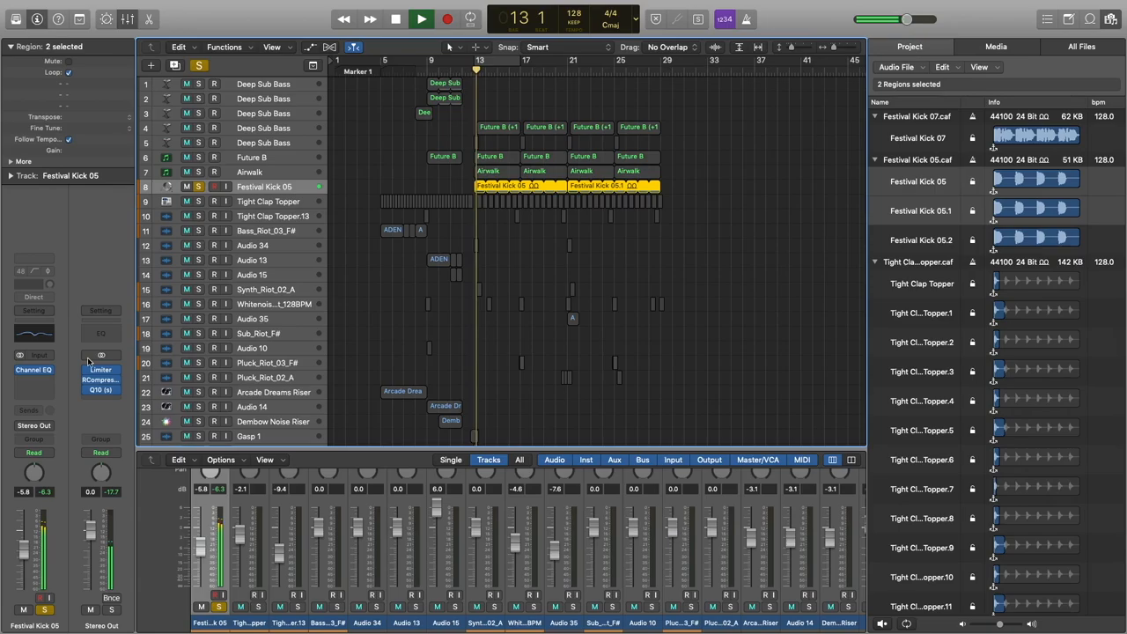
Check the Channel EQ on Festival Kick 05 and close it again.
click(34, 333)
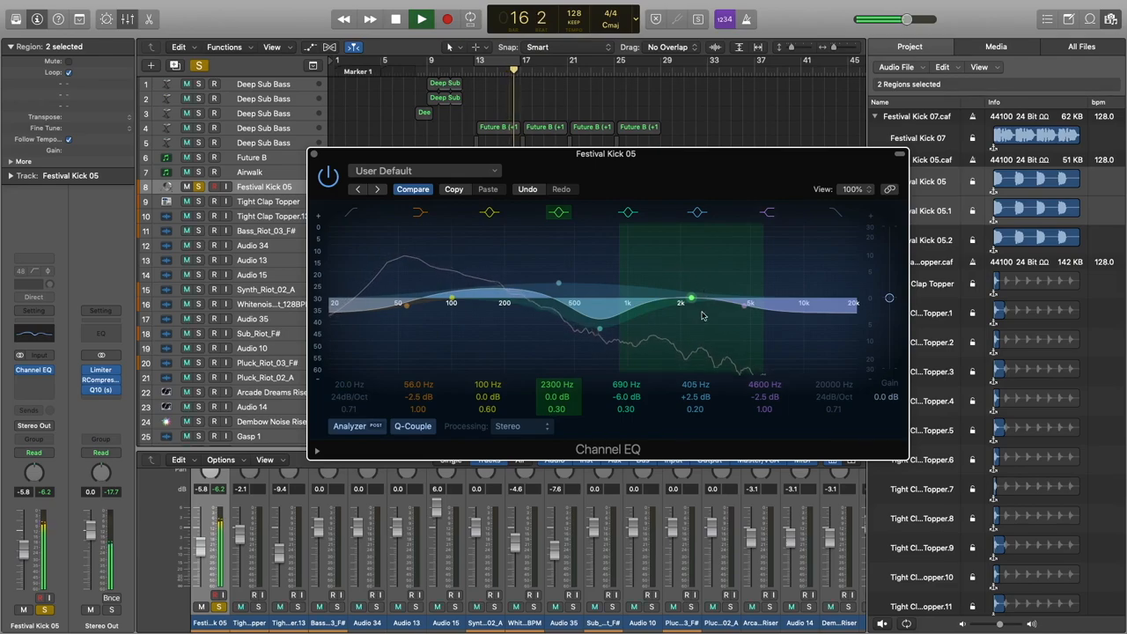
click(314, 155)
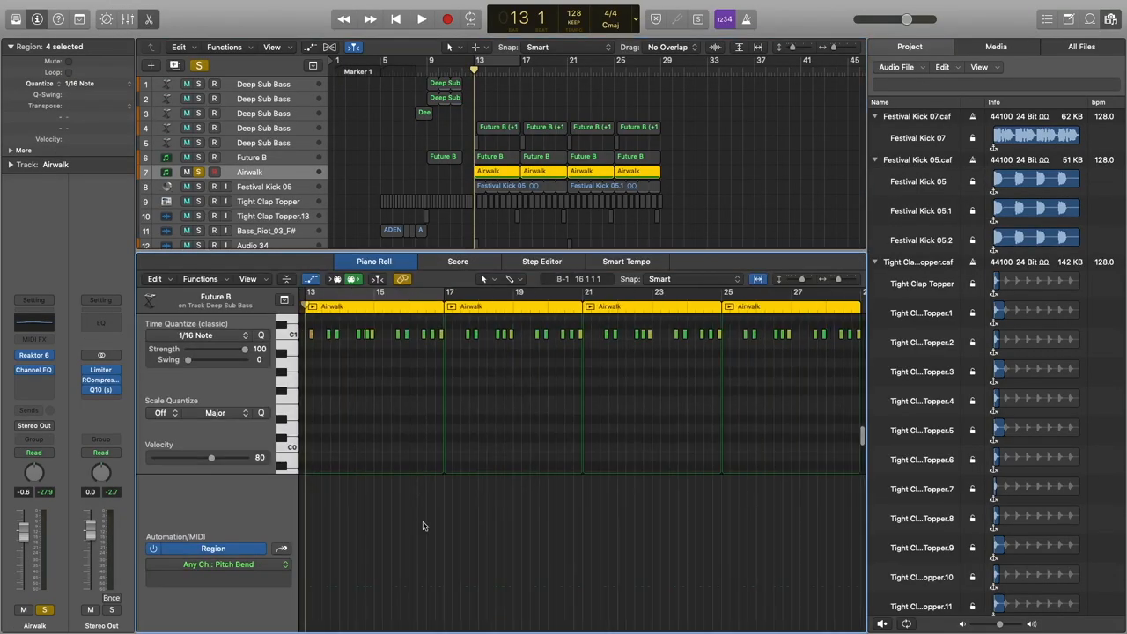
Zoom into bars 13–20 of the melody and solo Festival Kick 05.
click(839, 280)
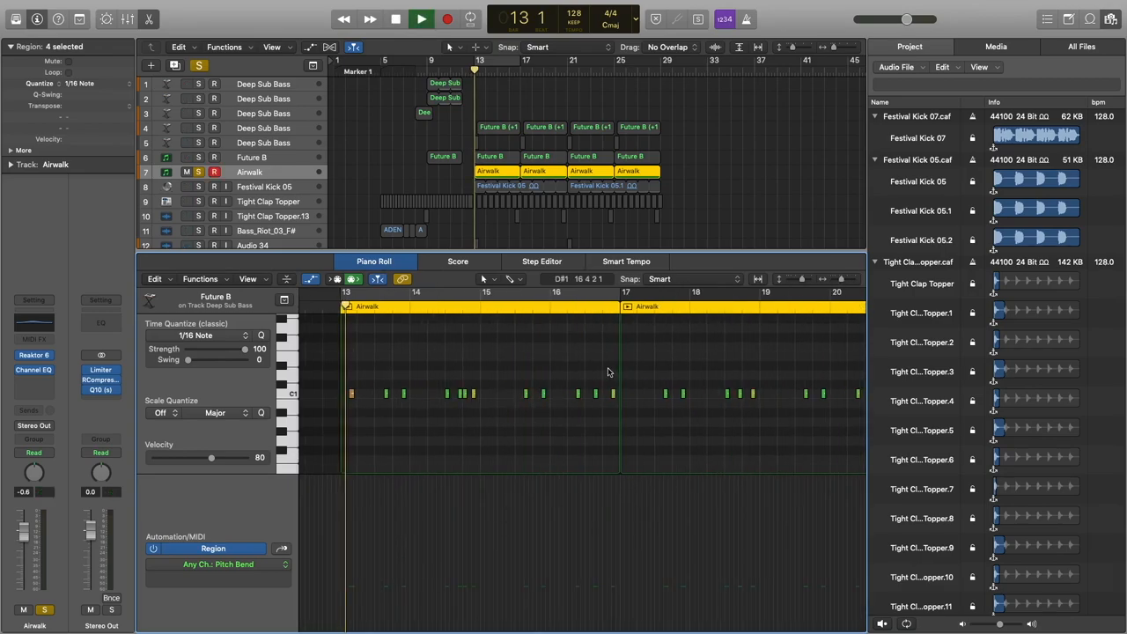
click(200, 188)
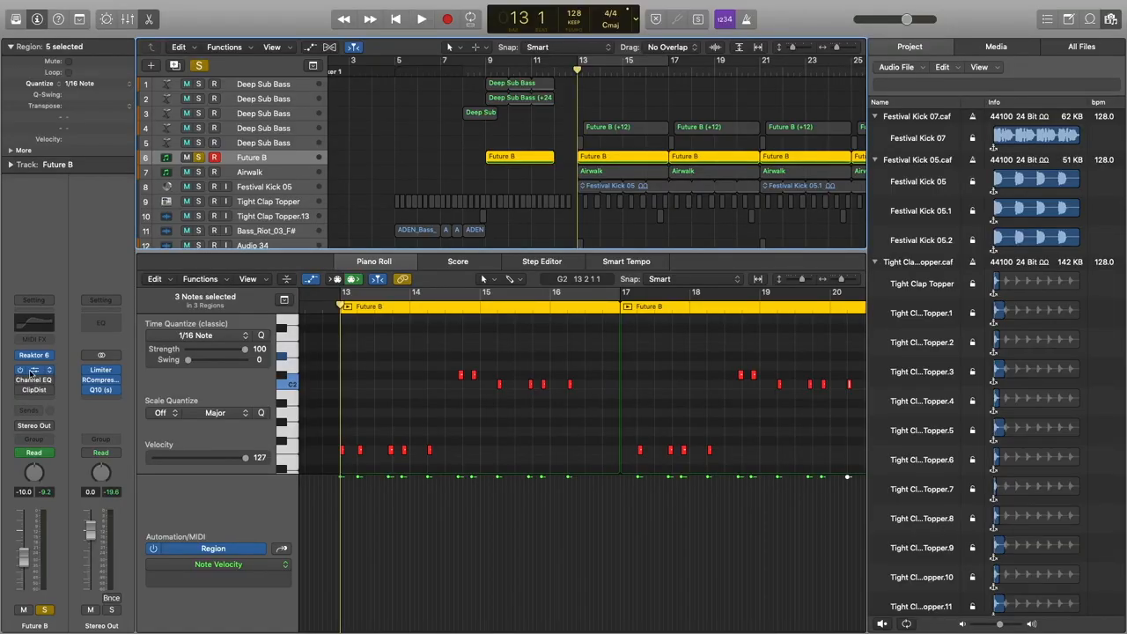
Insert a Bitcrusher on Future B, centre its window, then close it.
click(32, 371)
drag(218, 59, 404, 187)
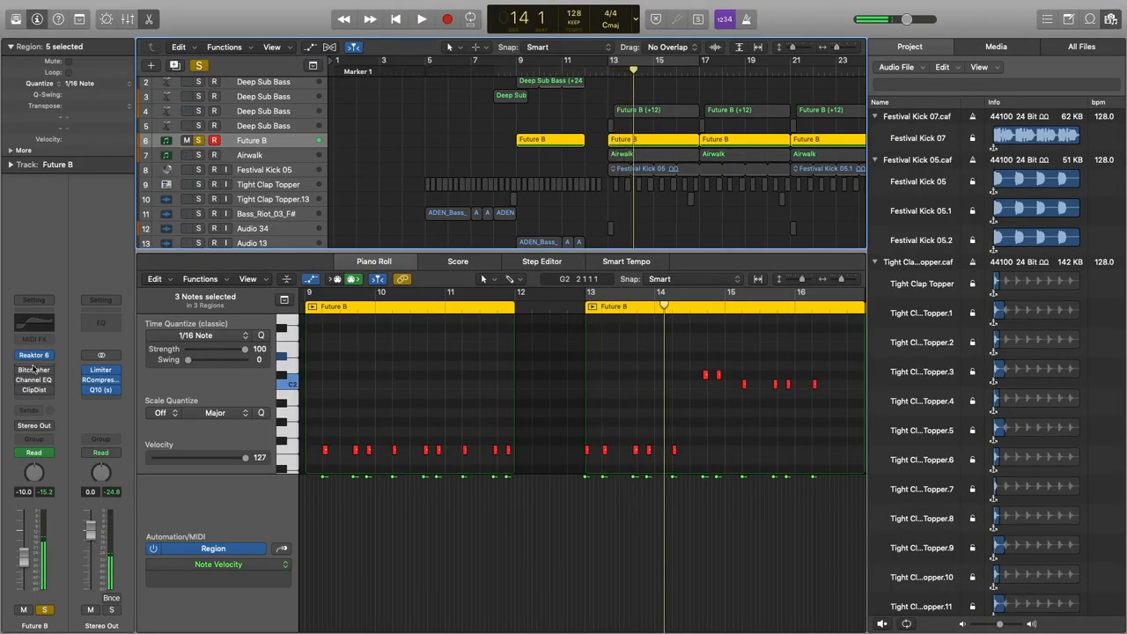
click(21, 392)
mouse_move(33, 390)
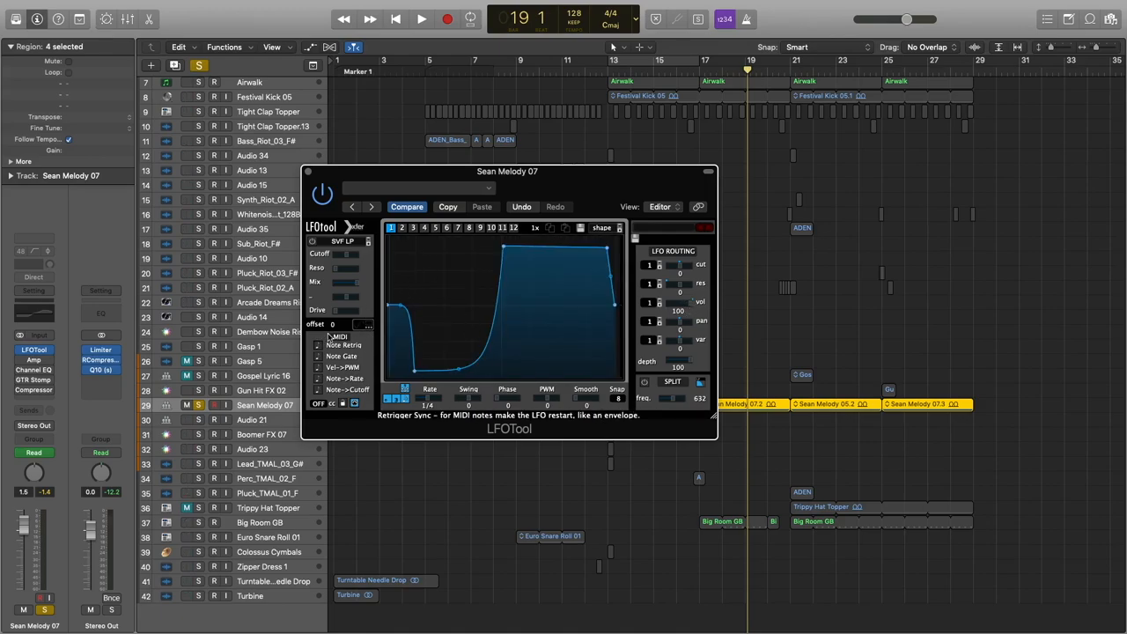
Close the LFOTool window on Sean Melody 07 to show the full arrangement.
click(306, 170)
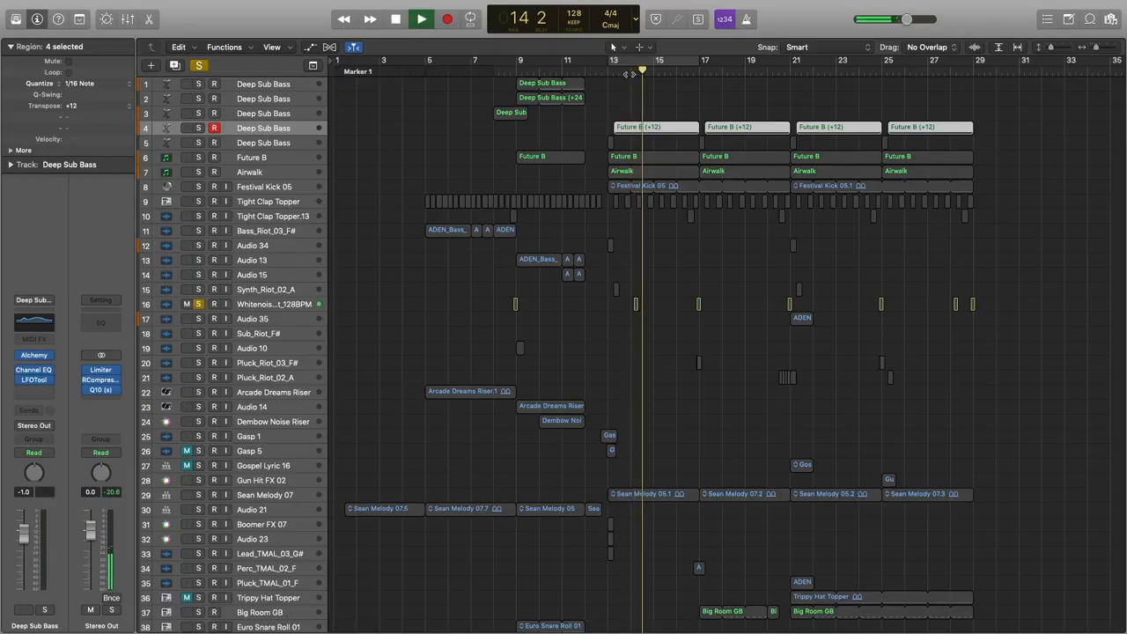
Solo track 17 Audio 35 and start playback to hear the hit alone.
click(198, 315)
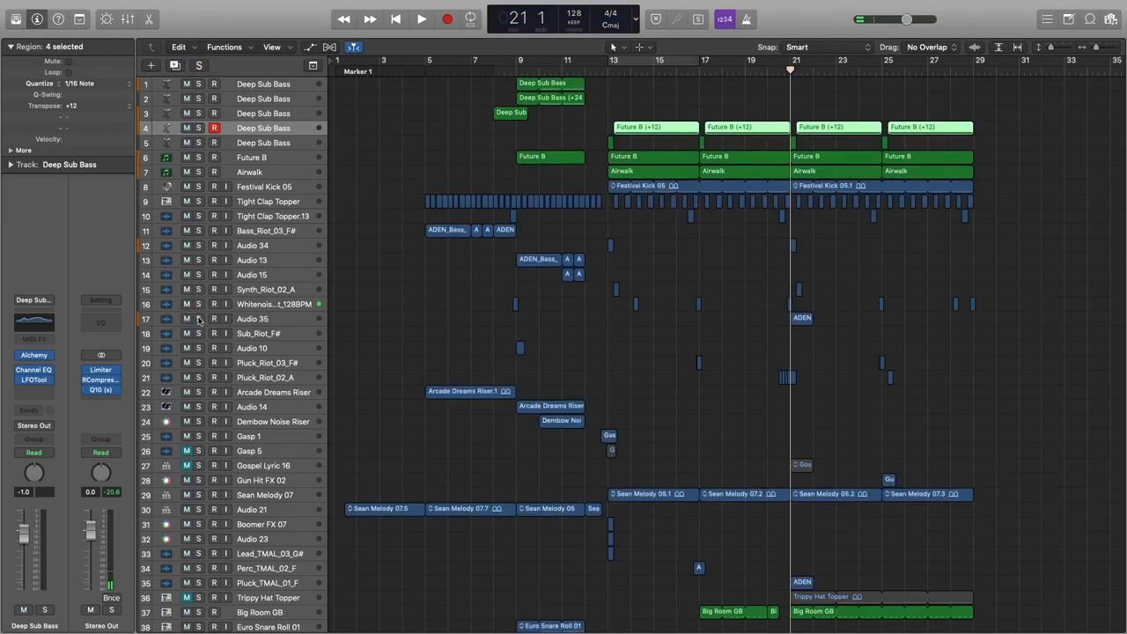
key(space)
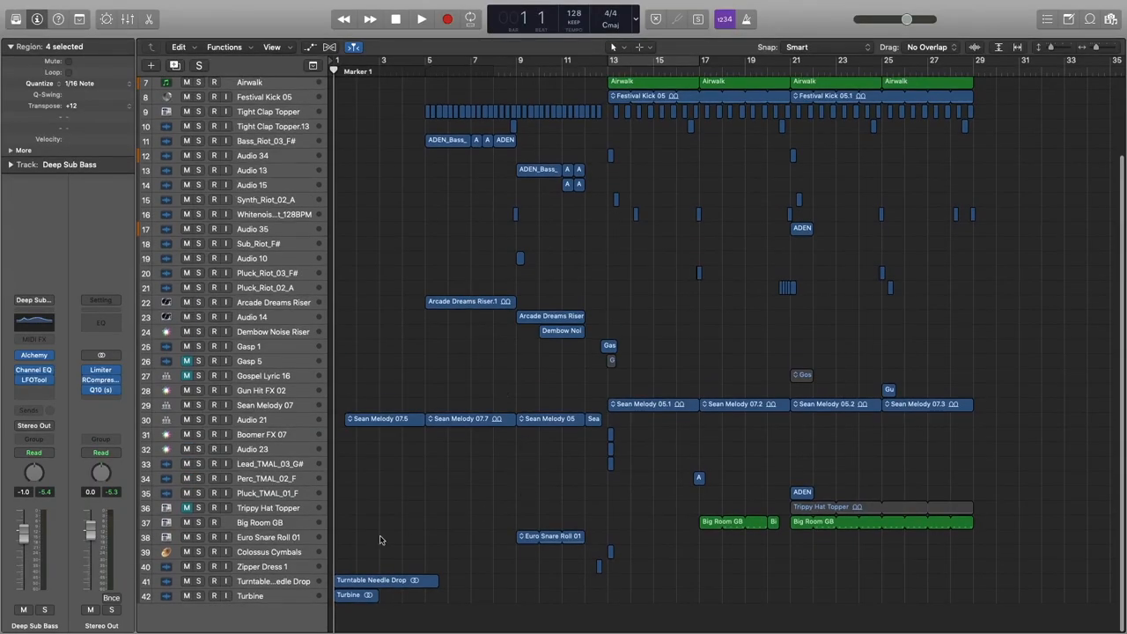
Solo the Turntable Needle Drop, unsolo it, then solo Arcade Dreams Riser and stop playback.
click(199, 582)
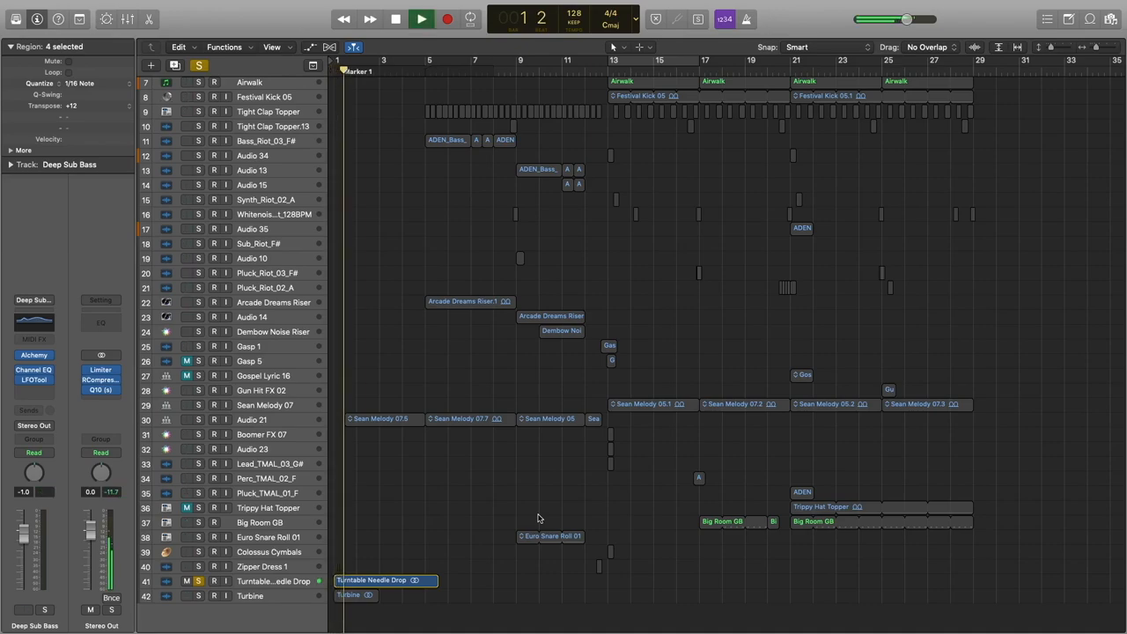
click(204, 586)
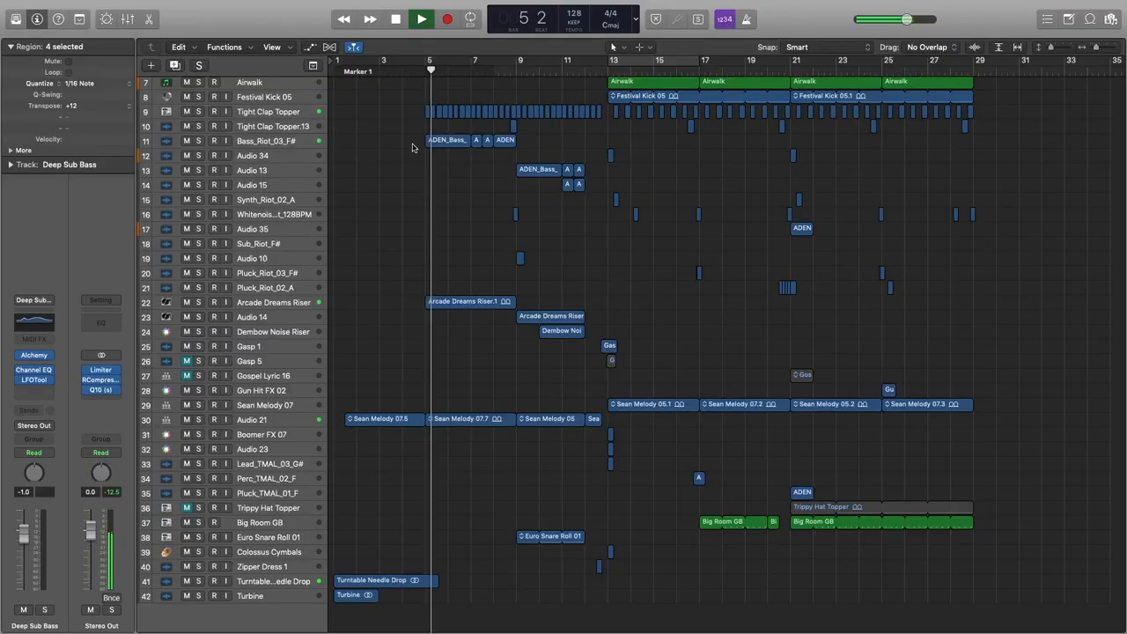
click(199, 308)
key(space)
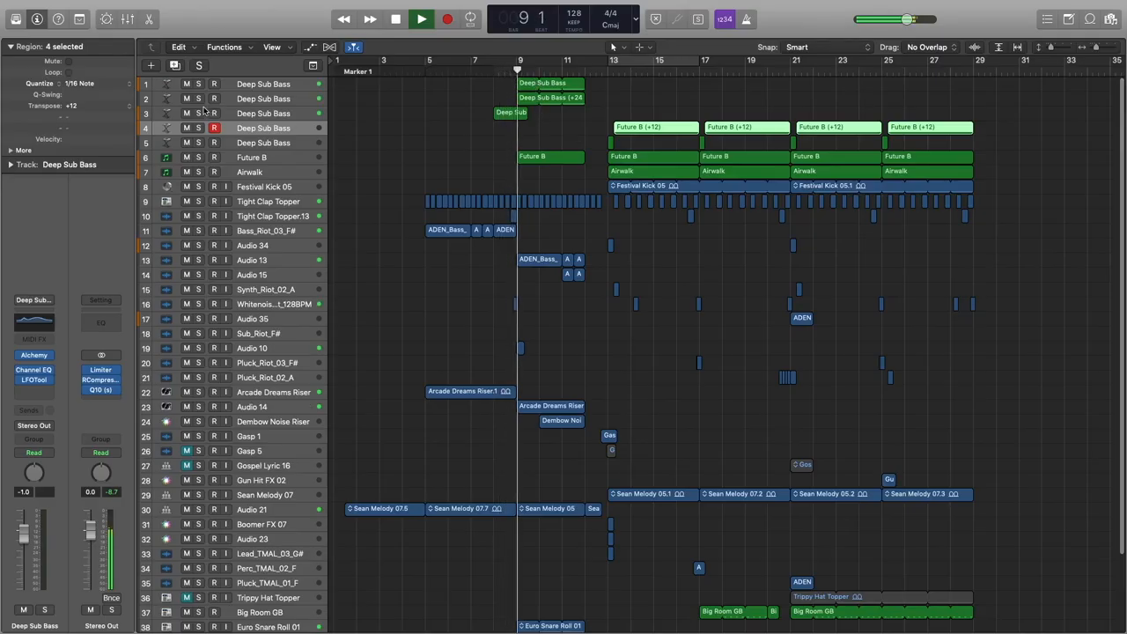
Solo the third Deep Sub Bass track, stop playback, and select the two short Audio 15 clips.
key(space)
click(198, 113)
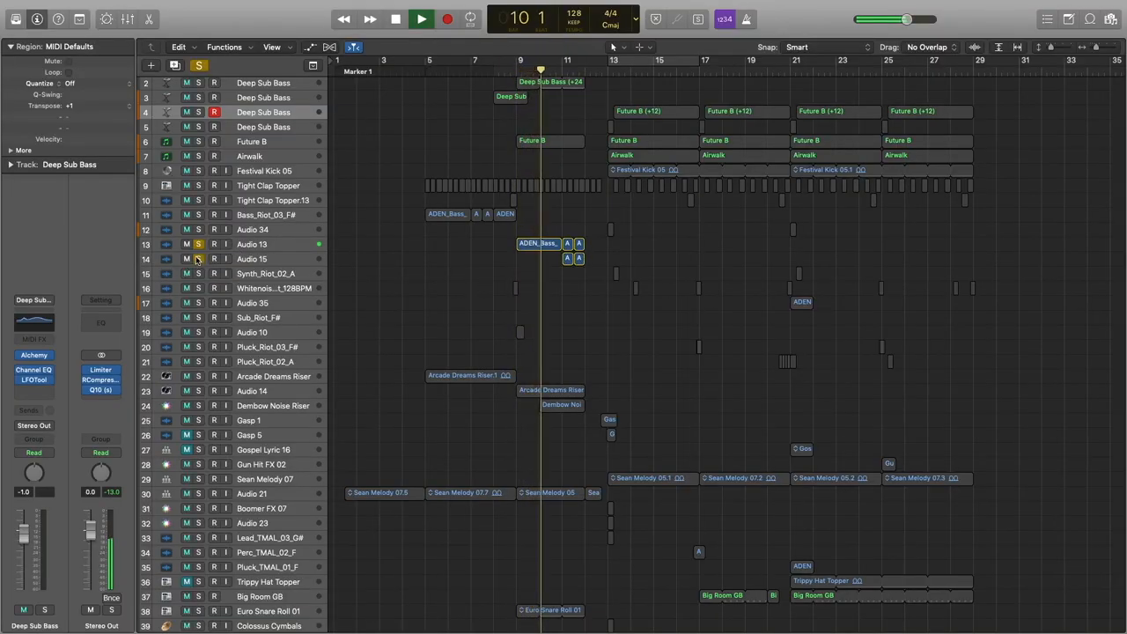
drag(592, 264, 520, 262)
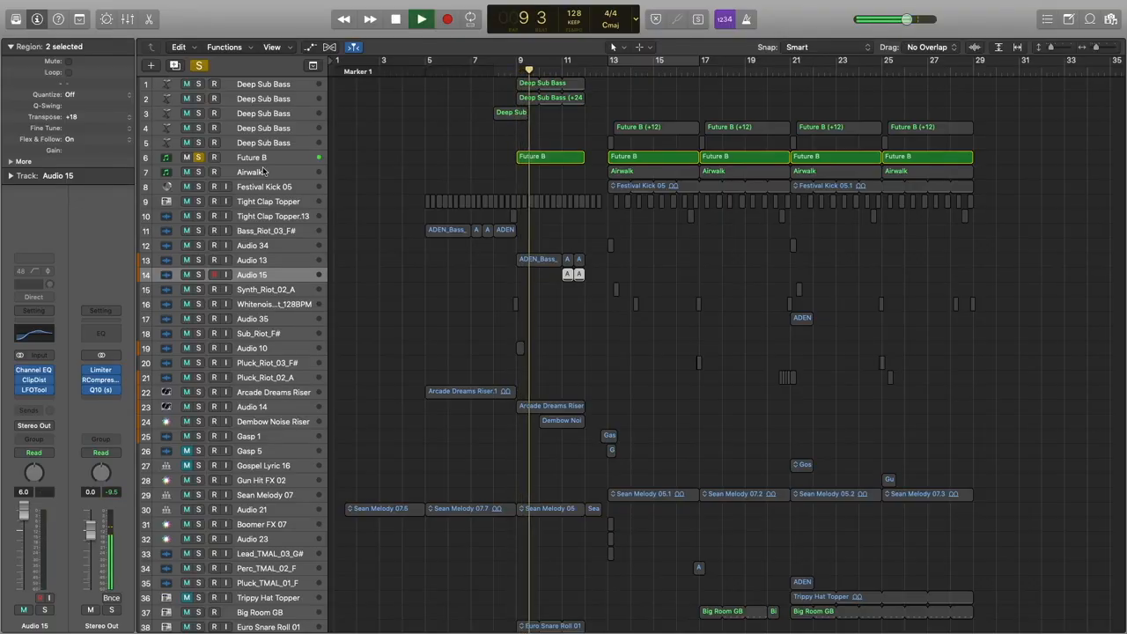
Show automation lanes for all tracks and play Future B's rise from bar 9.
click(310, 47)
scroll(564, 264, up, 10)
scroll(596, 377, down, 2)
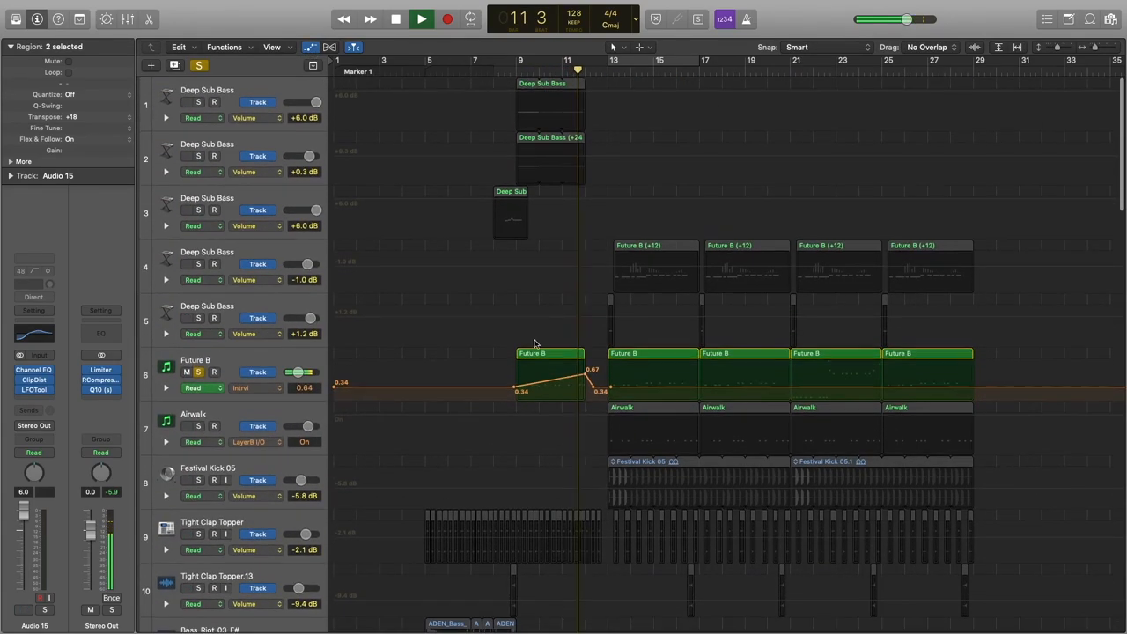
key(space)
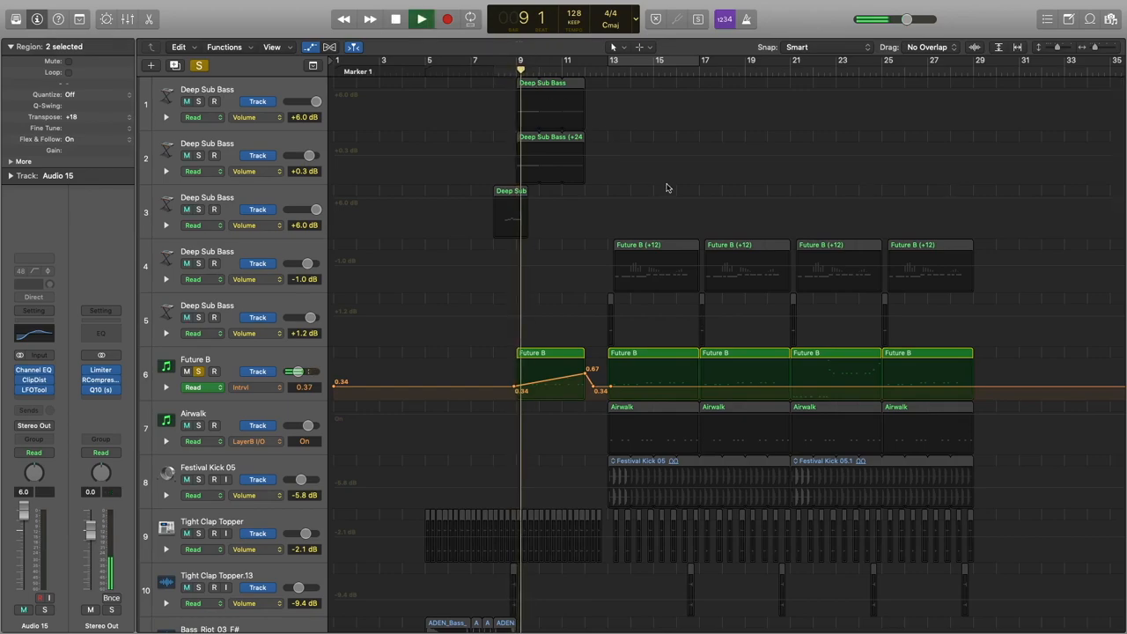